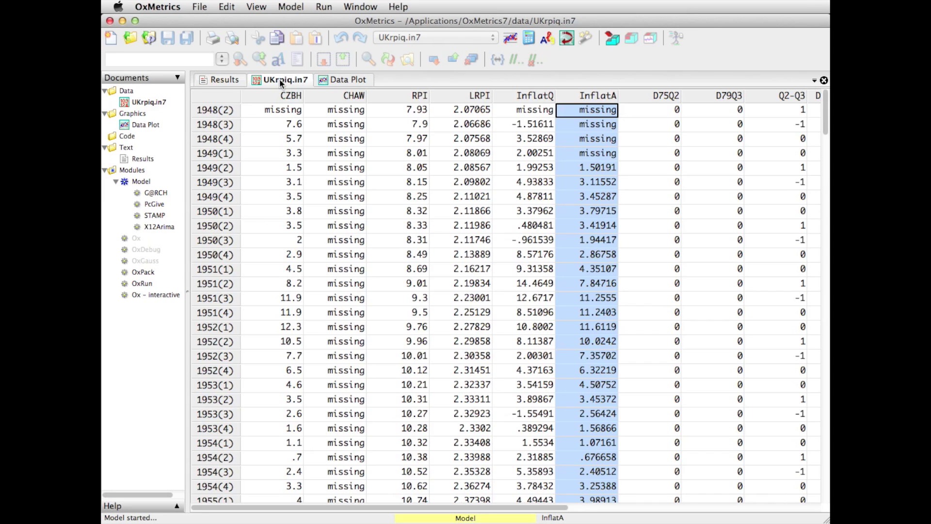
Read the variable description of RPI and examine its data around observation 1987(1).
double_click(419, 97)
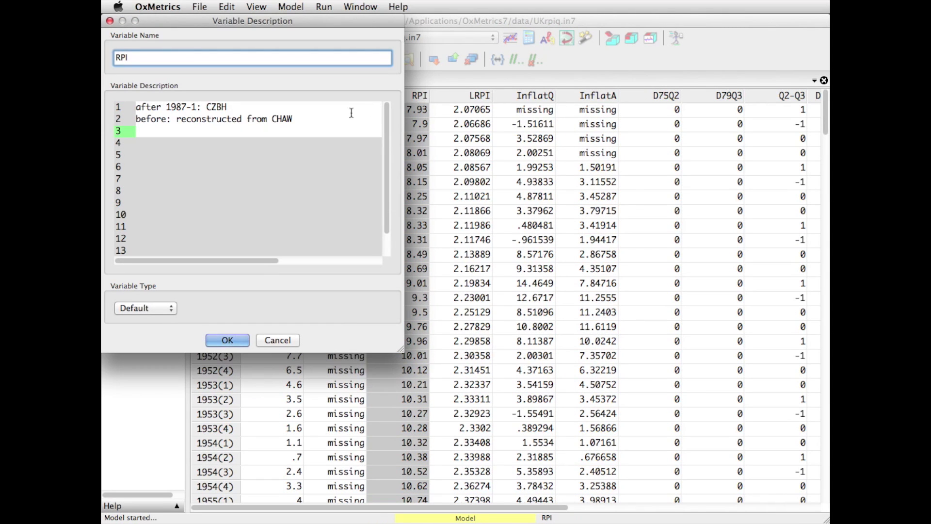
click(110, 21)
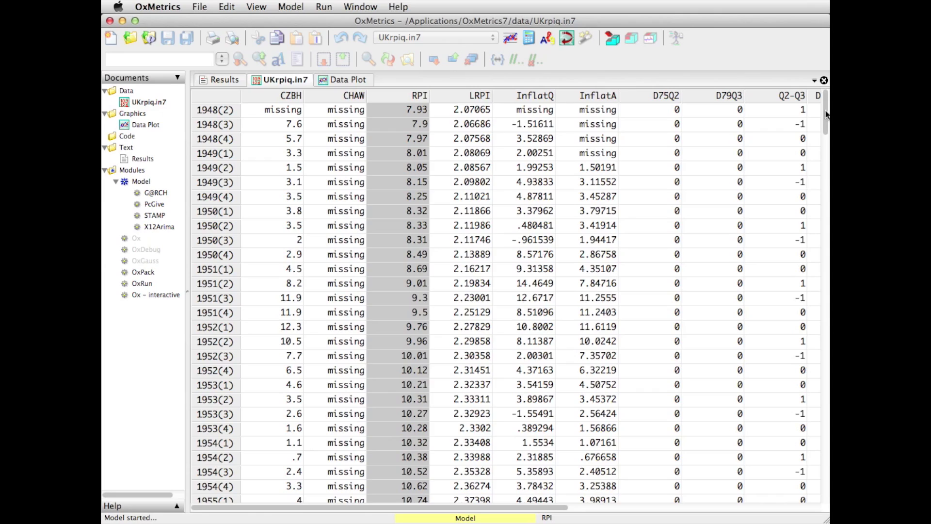
drag(825, 103, 815, 344)
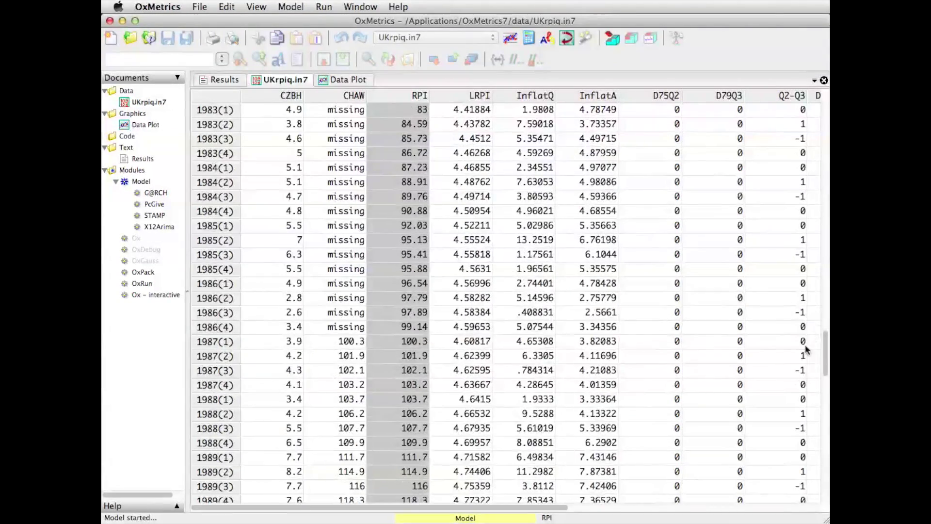
click(232, 342)
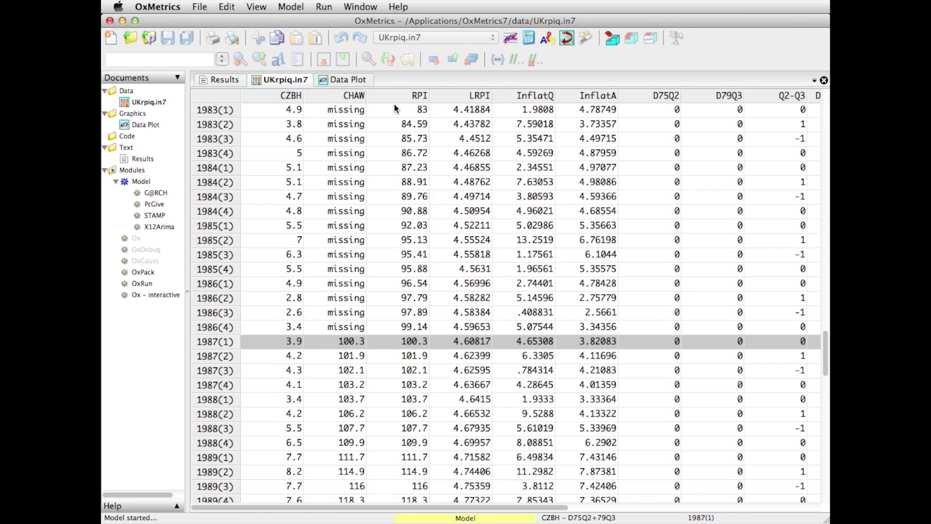
click(420, 97)
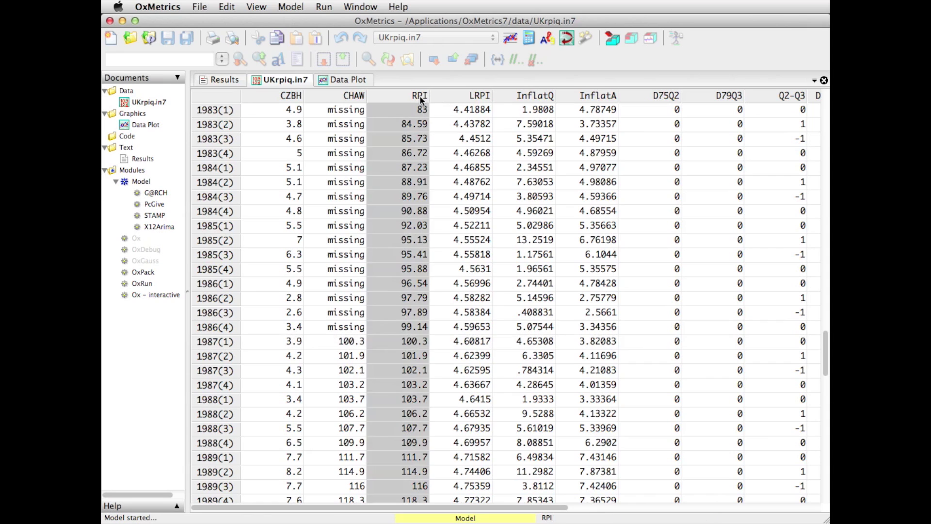
Examine the LRPI column and read the variable description of InflatQ.
click(475, 95)
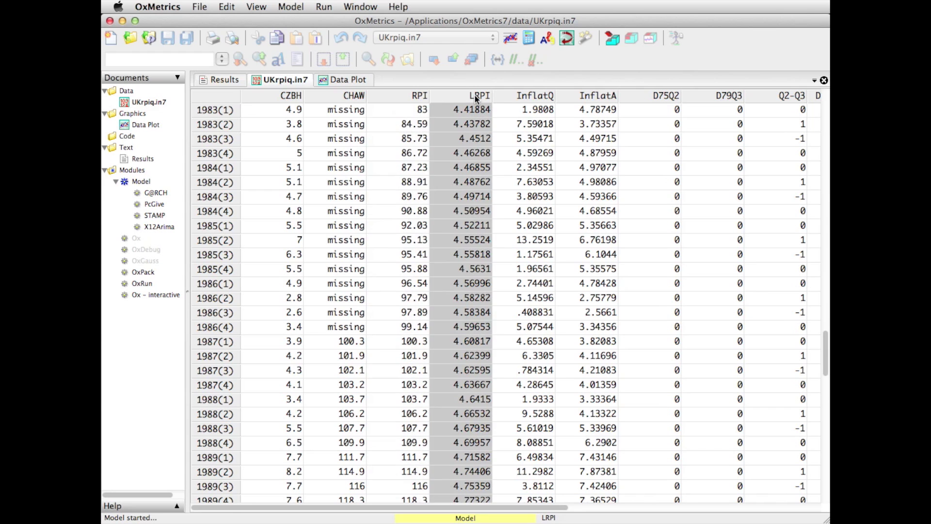
click(534, 97)
double_click(533, 97)
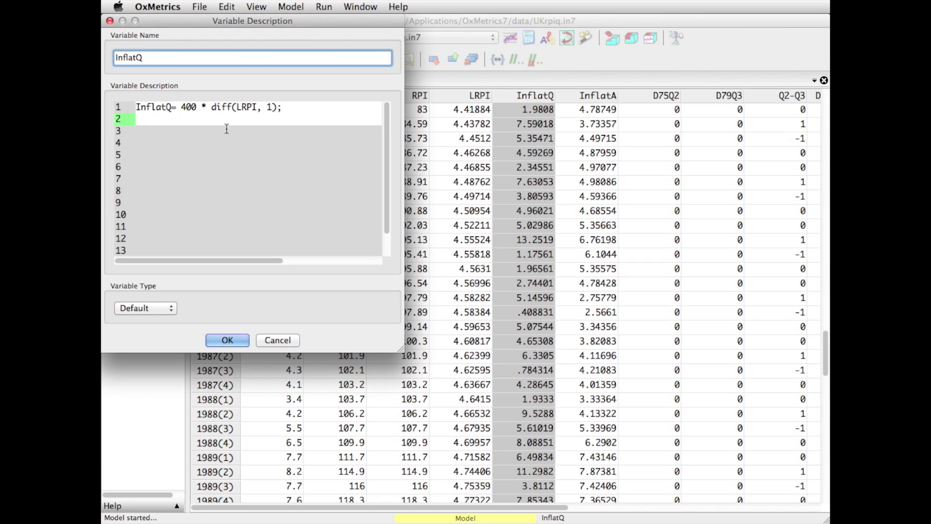
click(285, 342)
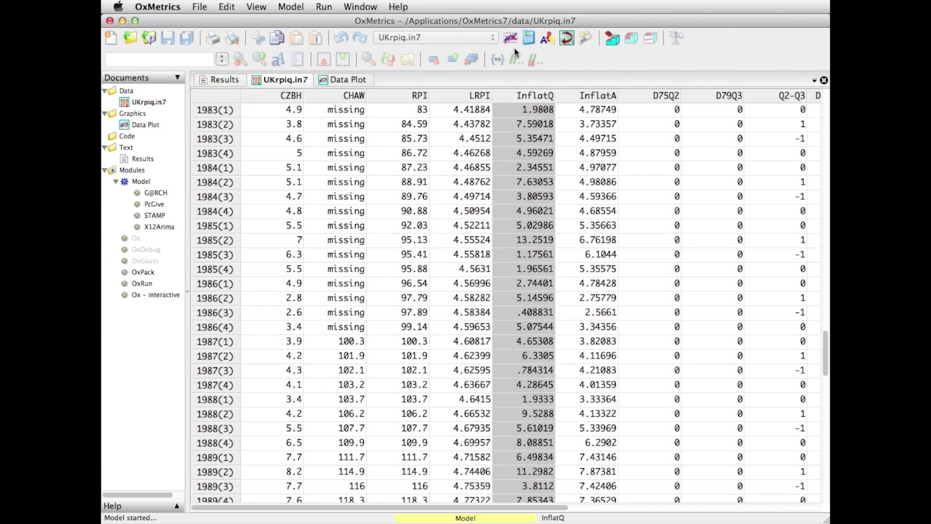
click(532, 97)
Try to compute dlog(RPI) with the calculator, using DLRPI as the destination name.
click(422, 96)
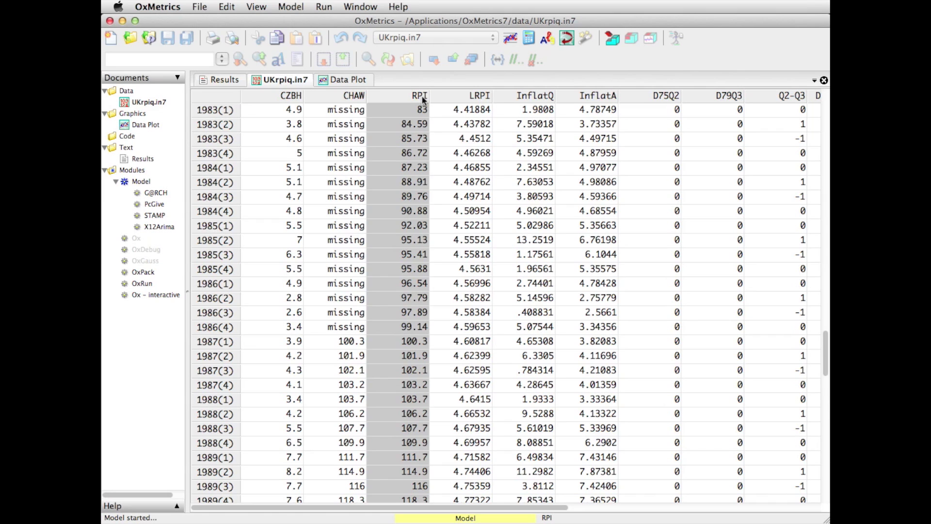
click(530, 39)
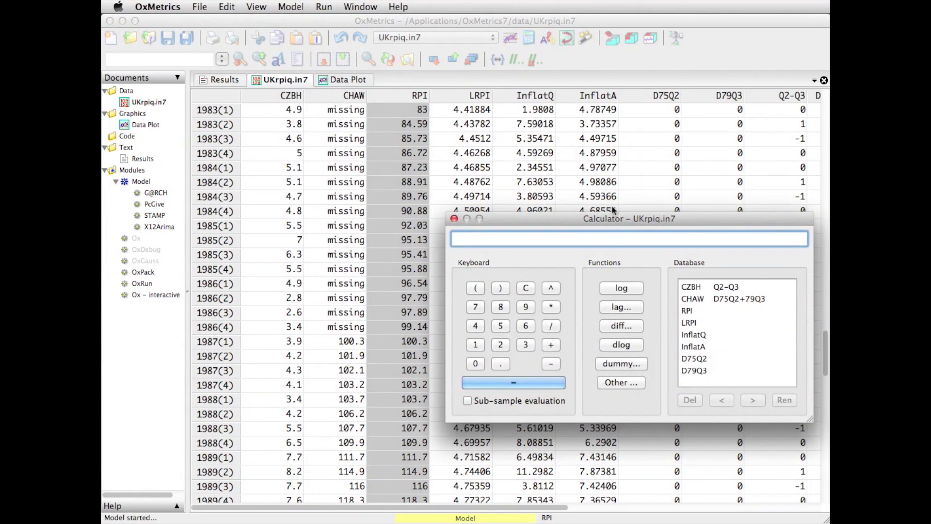
drag(618, 219, 544, 123)
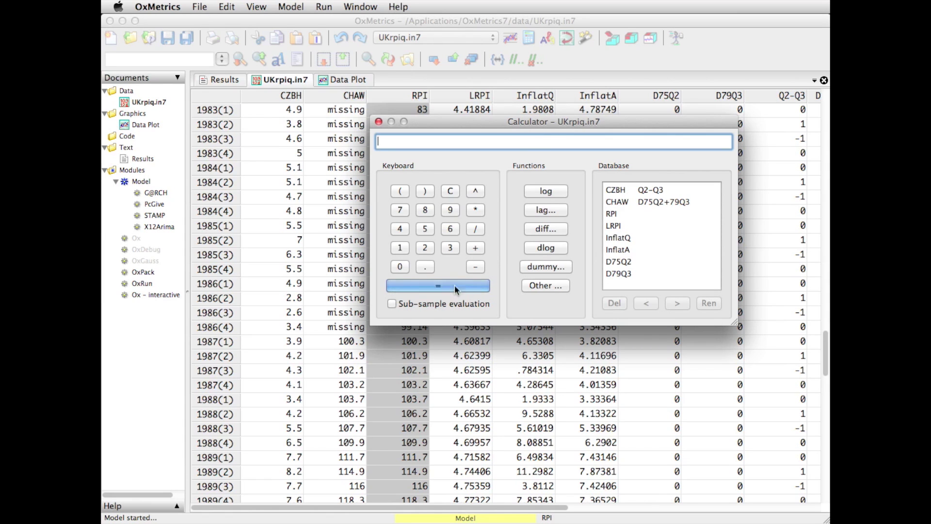
click(612, 214)
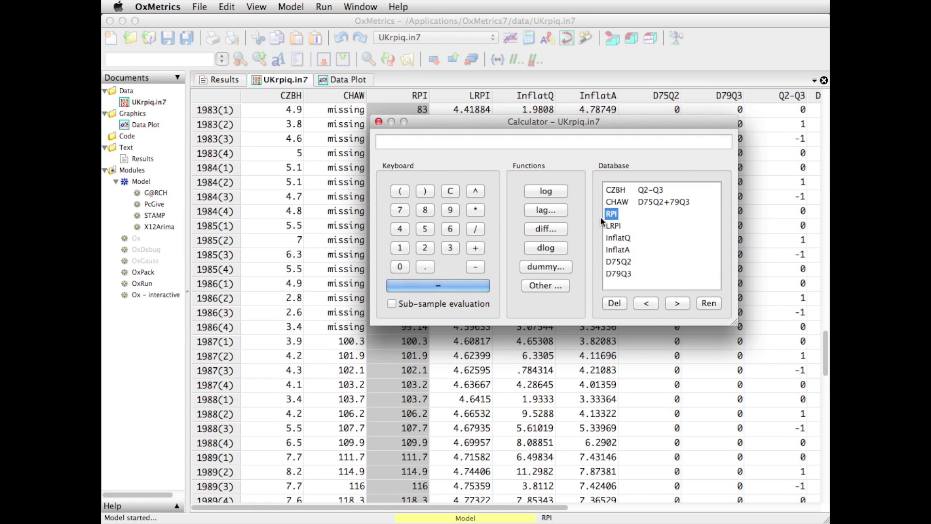
click(544, 248)
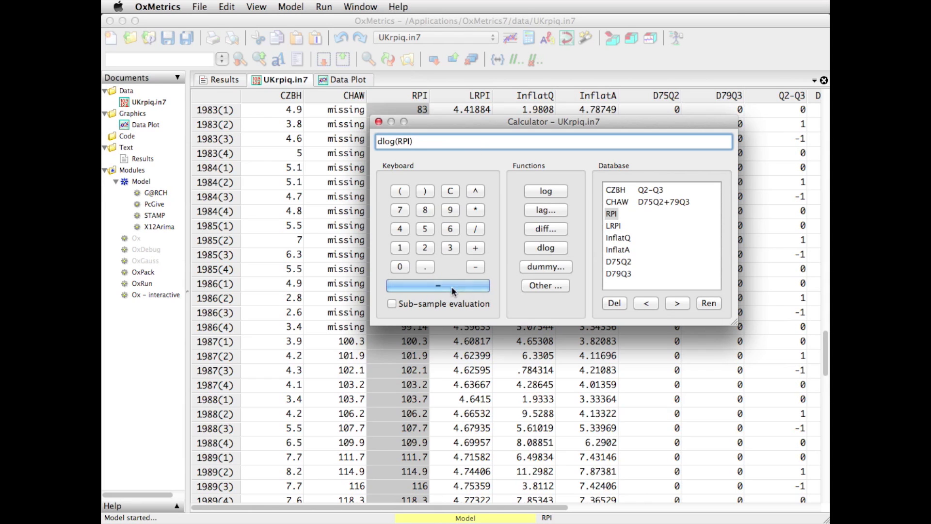
click(439, 288)
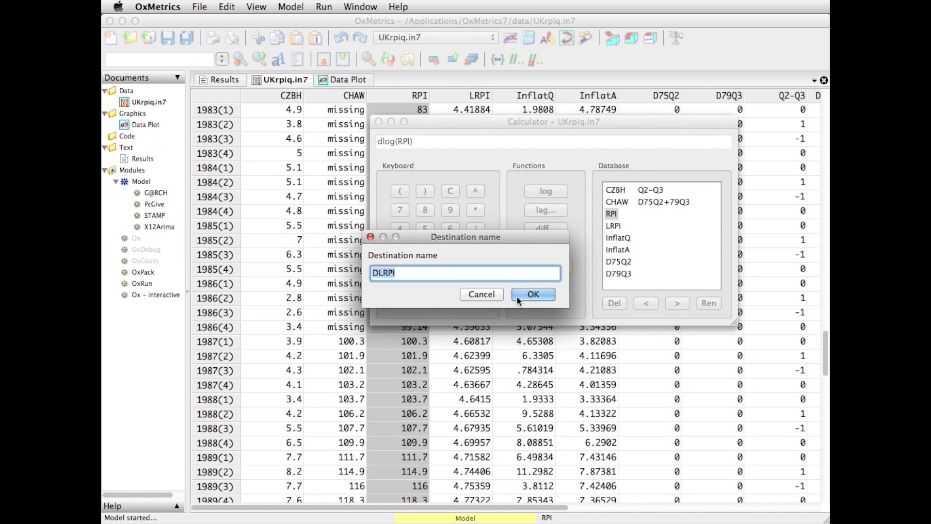
click(483, 294)
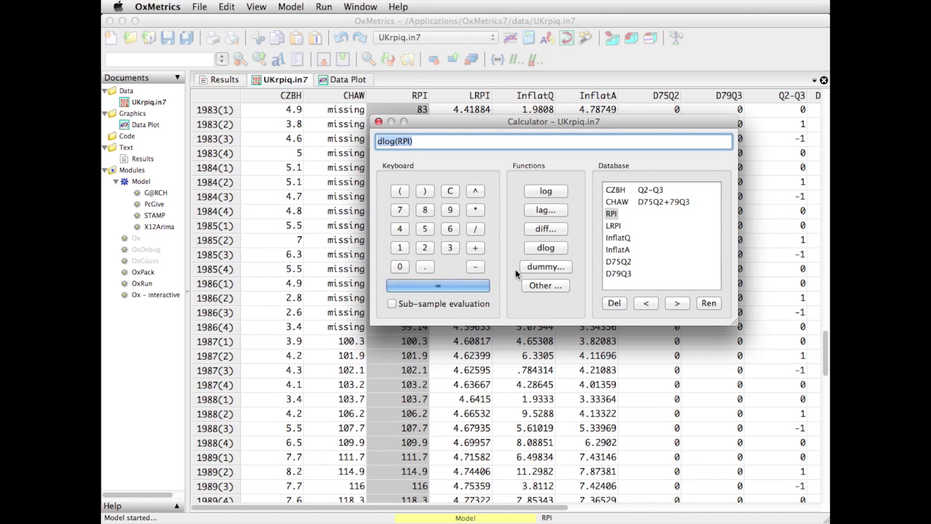
Compute the first difference of LRPI with lag length 1, store it as DLRPI, and close the calculator.
click(614, 225)
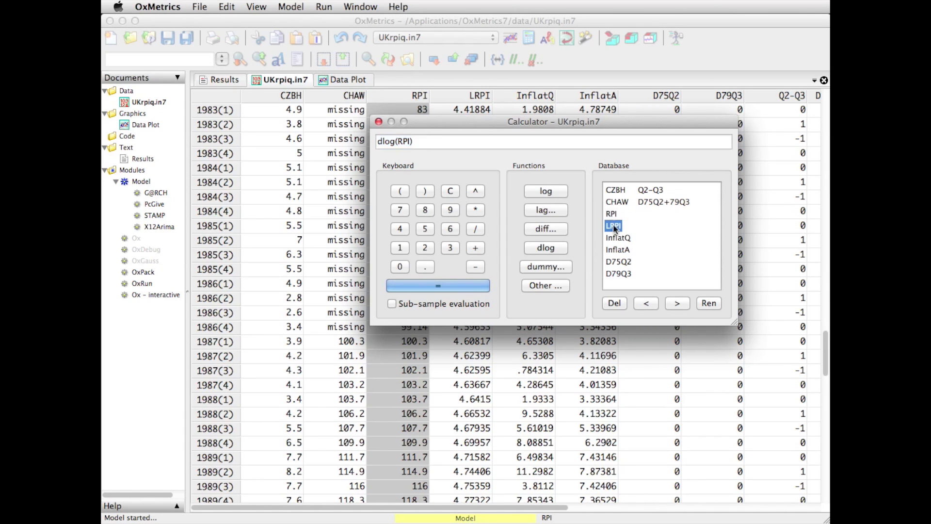
click(450, 190)
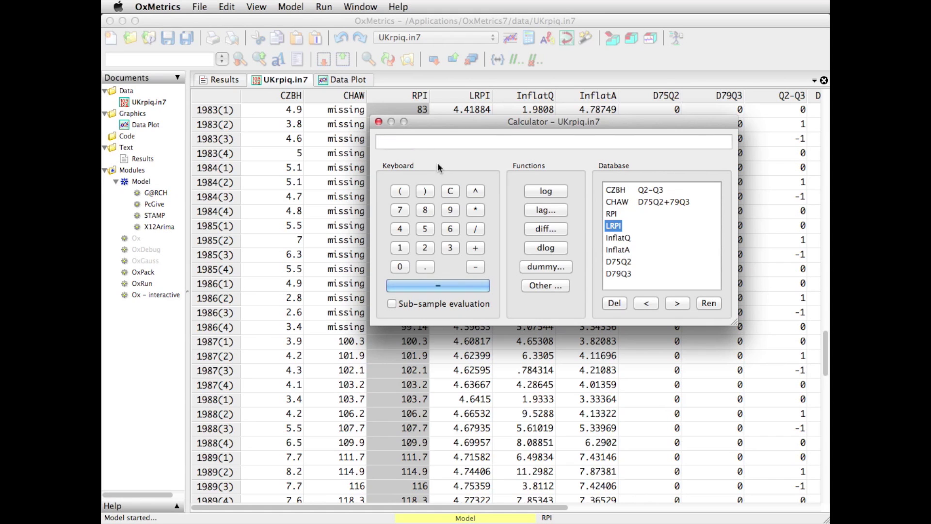
click(427, 141)
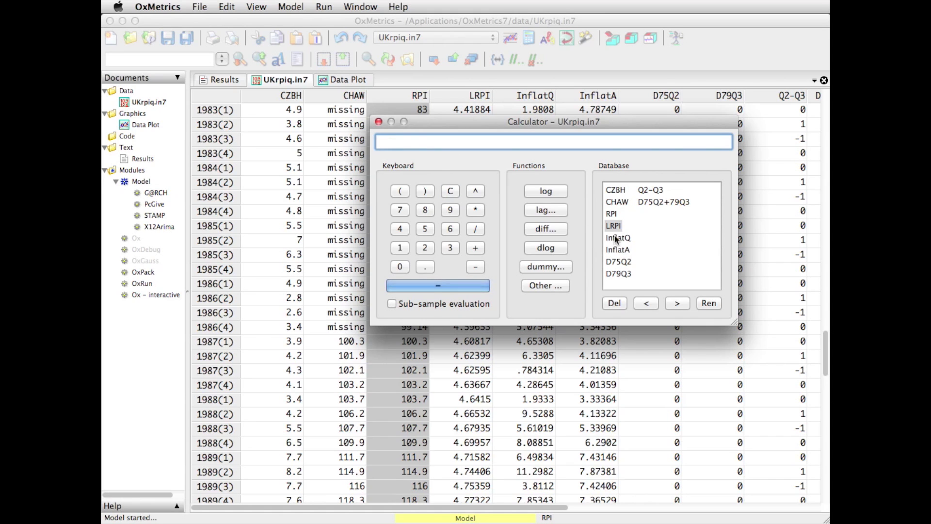
click(552, 228)
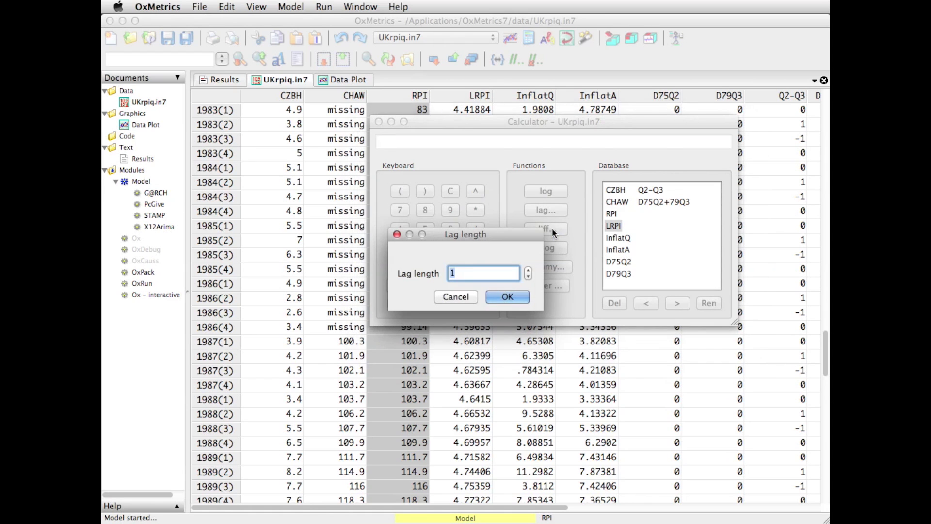
click(516, 297)
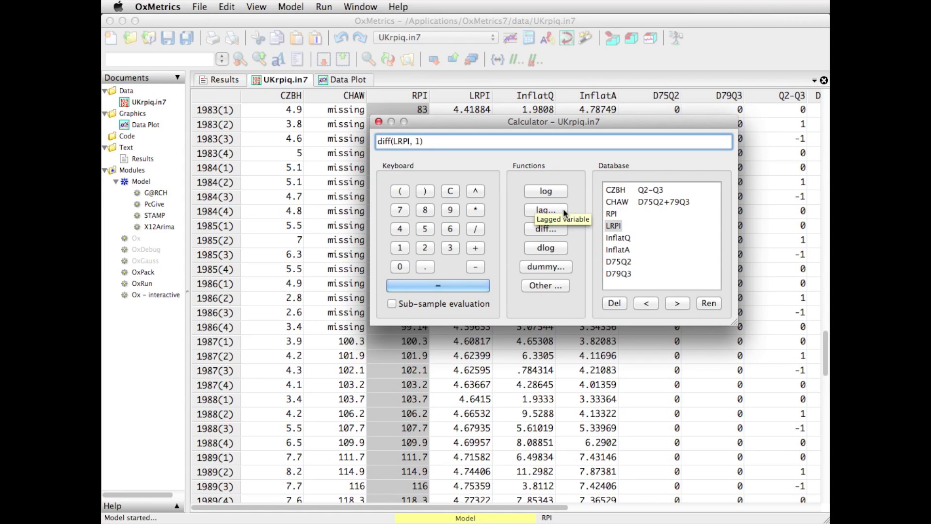
click(451, 287)
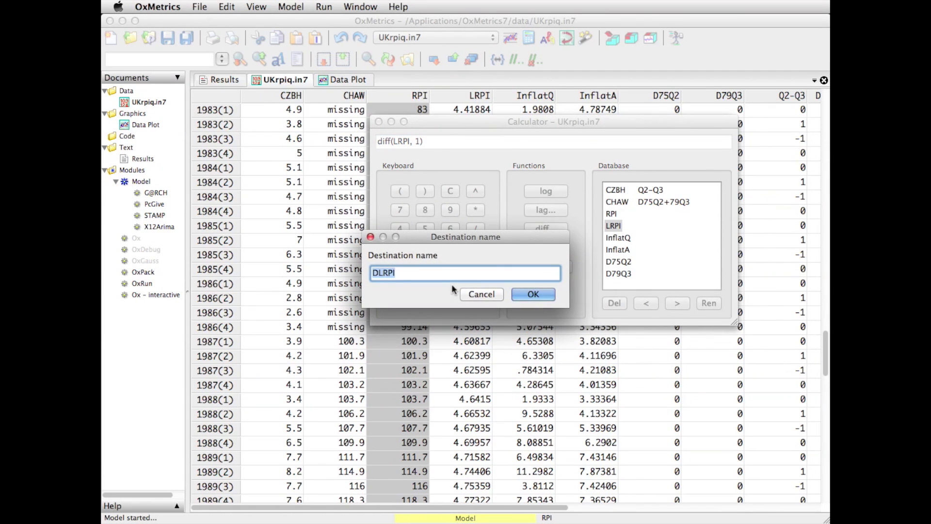
click(532, 294)
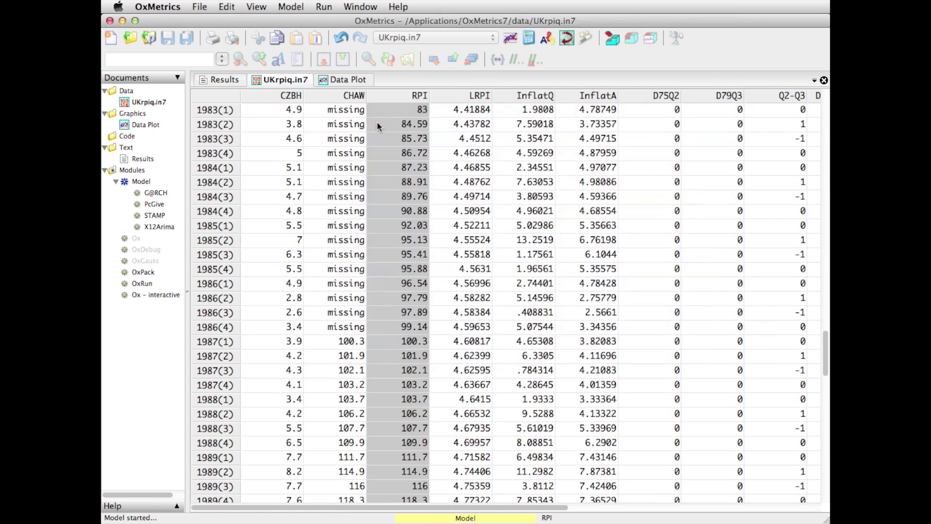
click(377, 122)
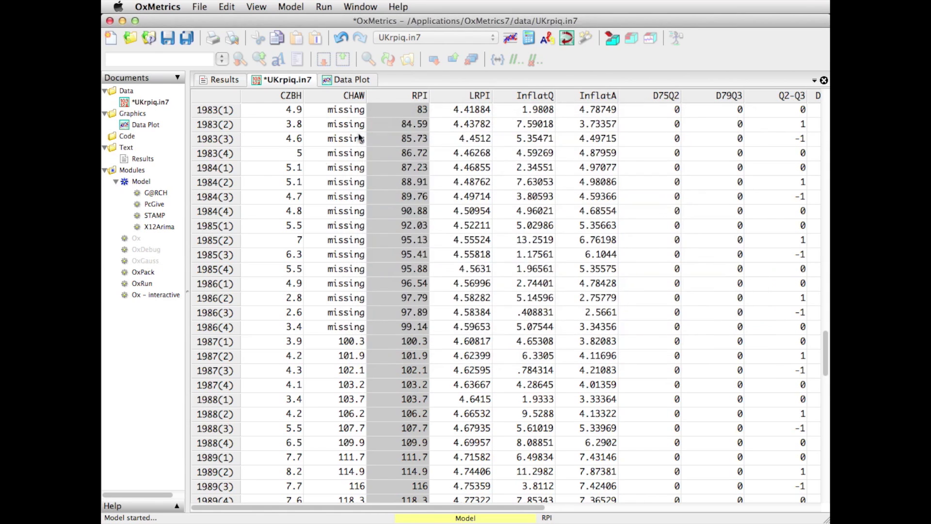
In the Results document, change the algebra line to z = diff(LRPI, 1); and run that line as algebra.
double_click(143, 159)
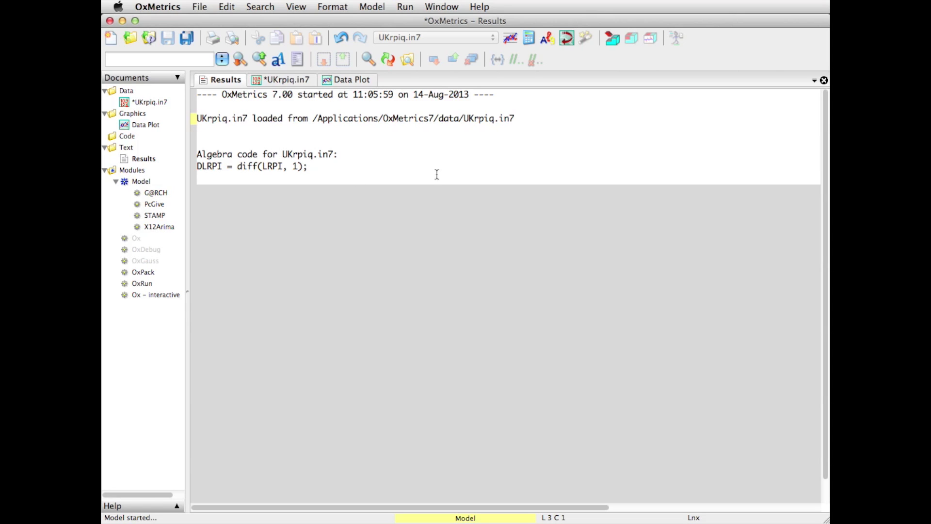
click(194, 168)
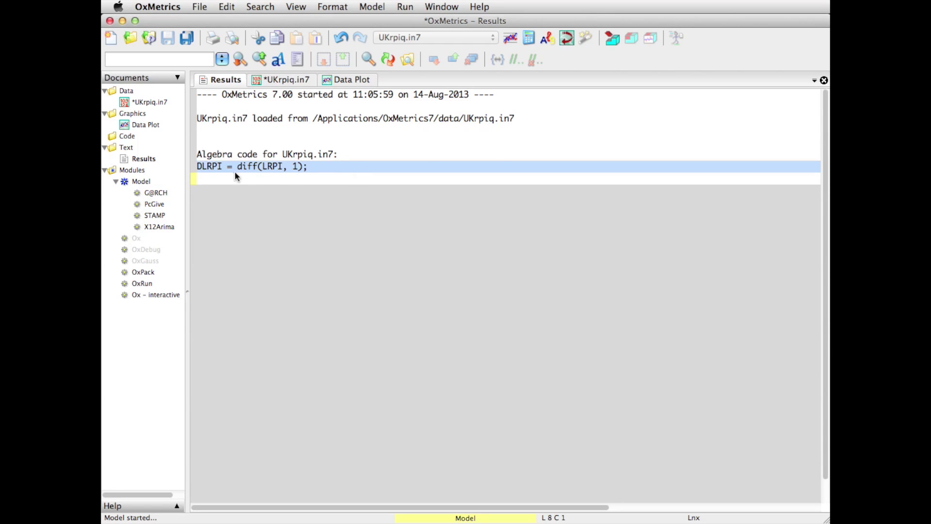
click(202, 167)
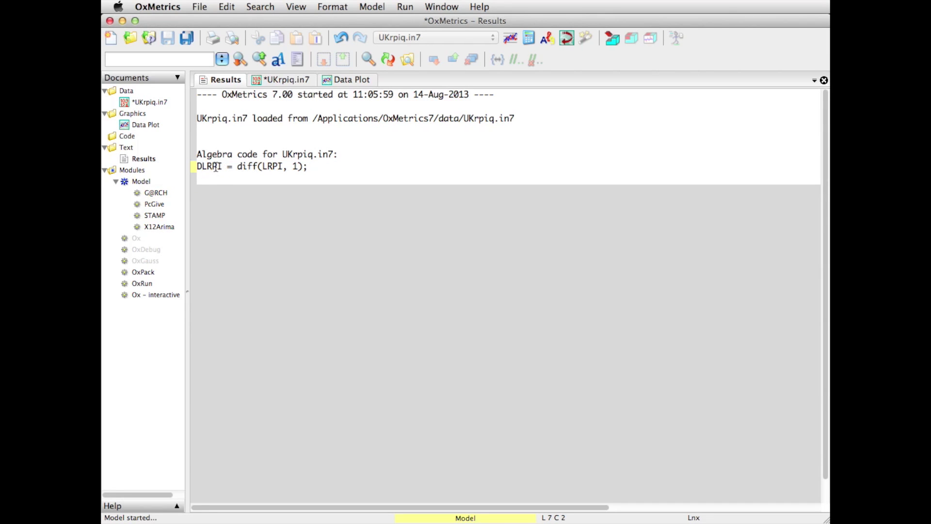
double_click(213, 168)
key(BackSpace)
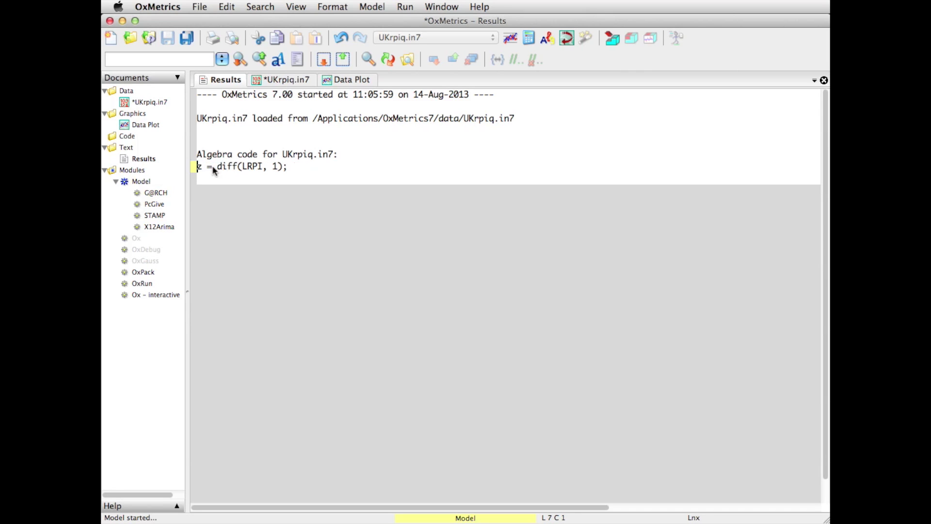
text(z)
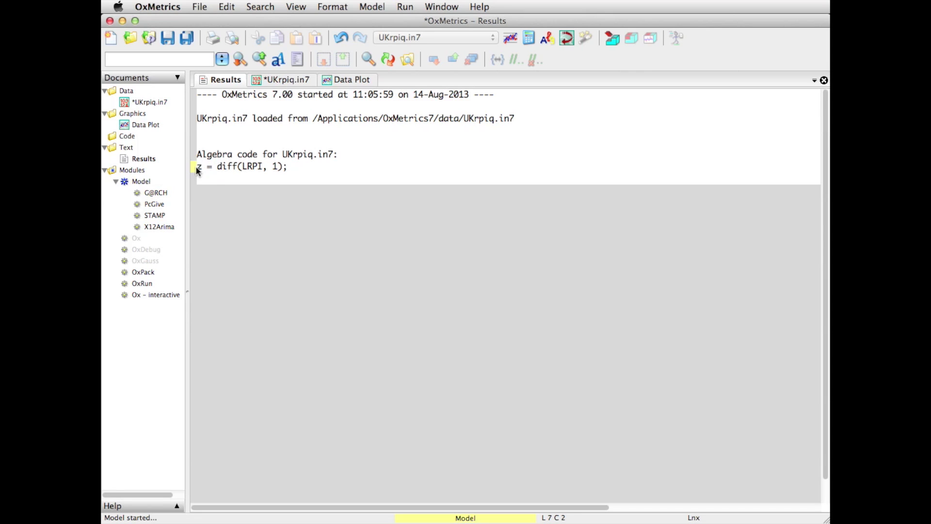
triple_click(199, 166)
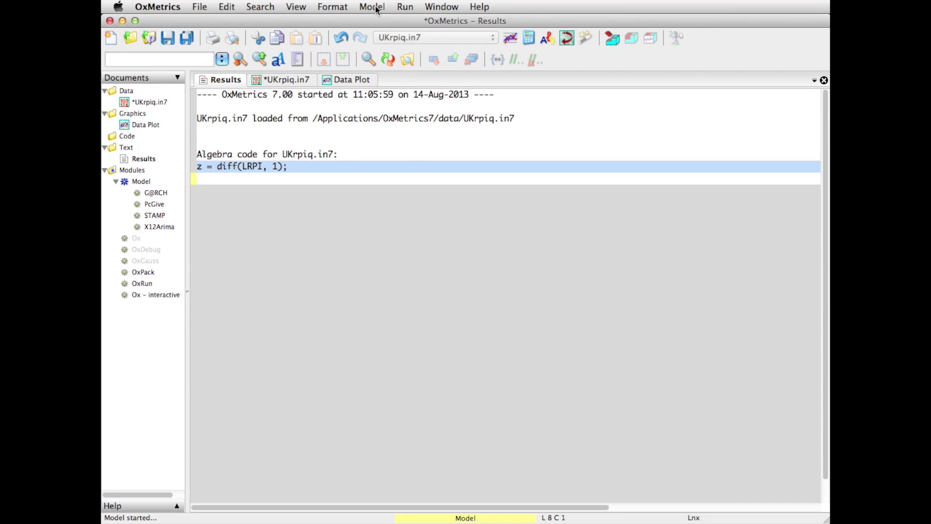
click(407, 8)
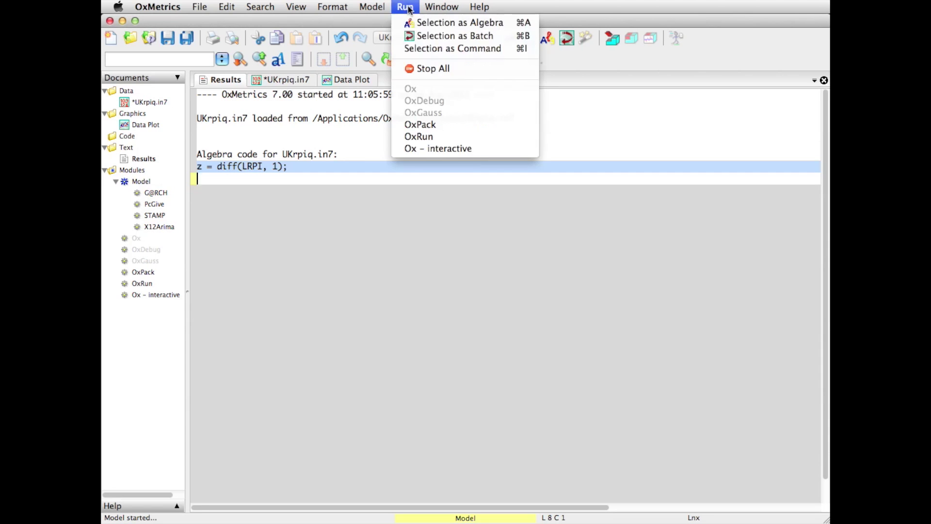
click(463, 23)
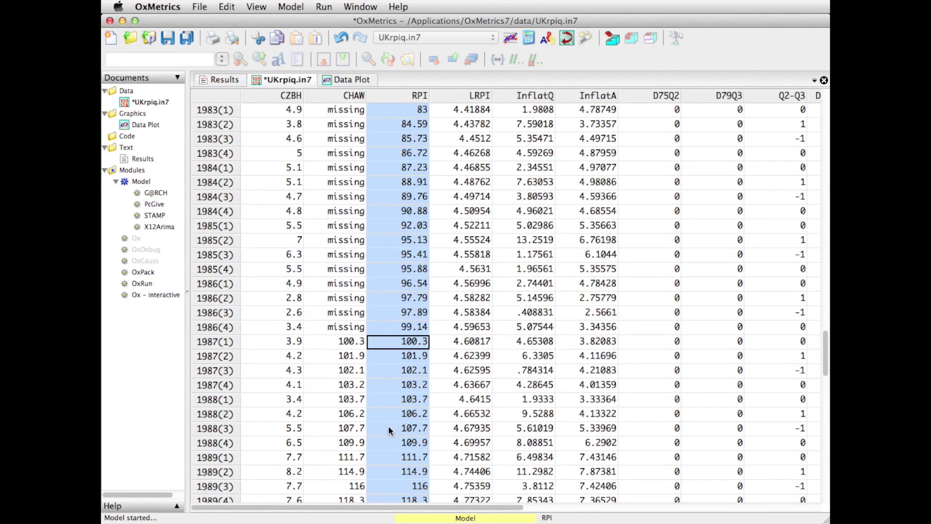
Undo the creation of both z and DLRPI in the UKrpiq.in7 database.
drag(419, 508, 391, 512)
click(341, 39)
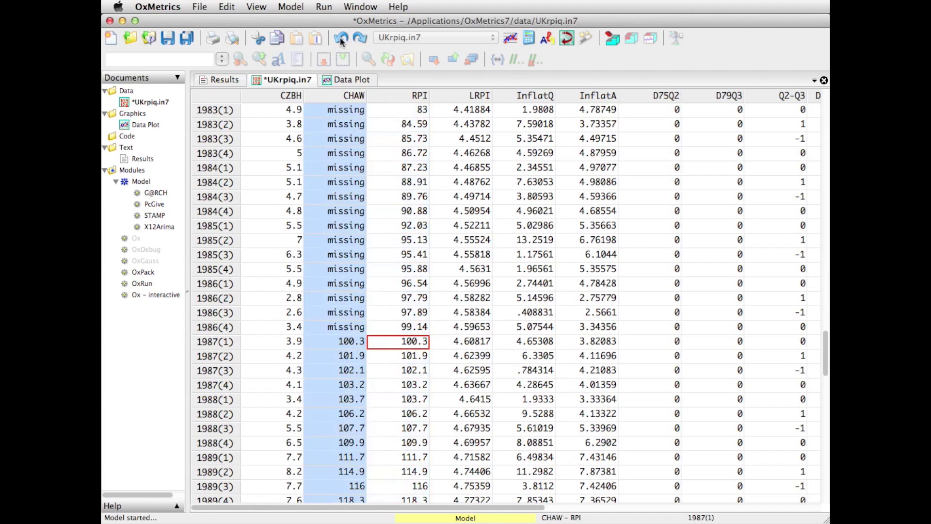
click(340, 39)
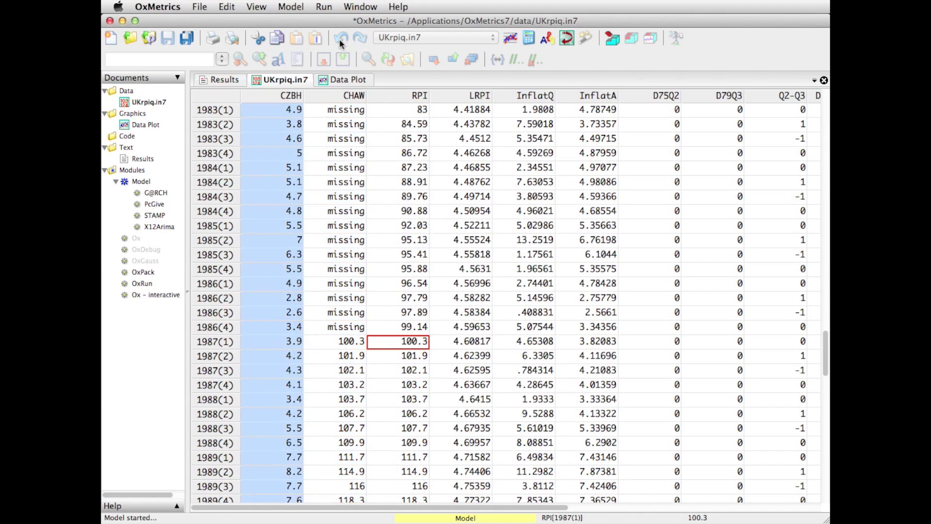